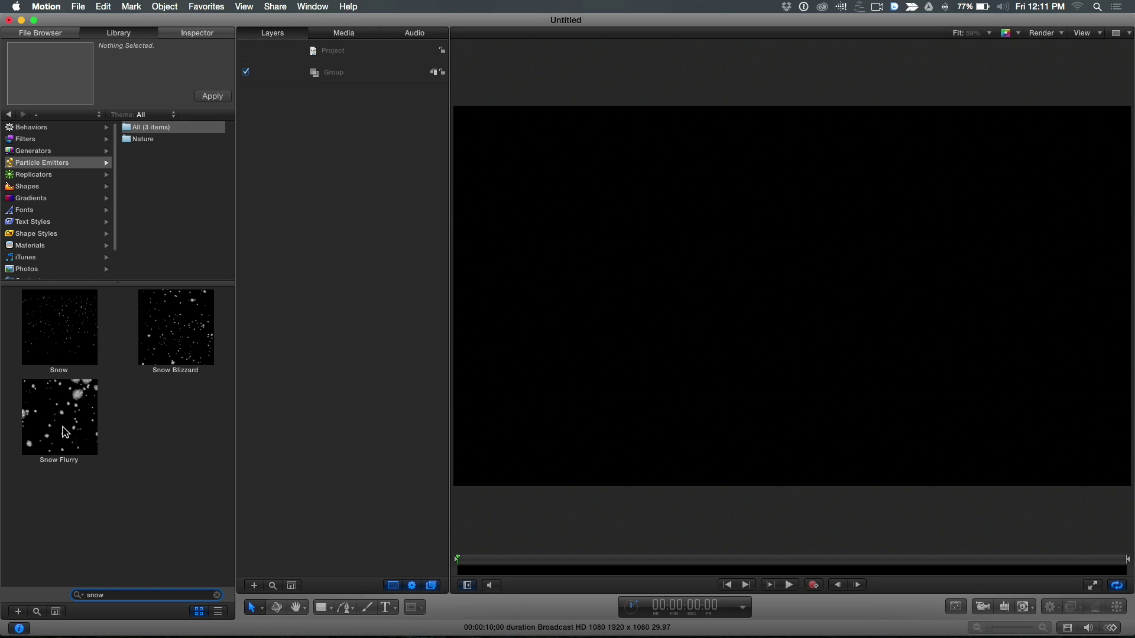
Preview the Snow Flurry, Snow and Snow Blizzard emitters, then add Snow Flurry to the Layers list.
left_click(64, 429)
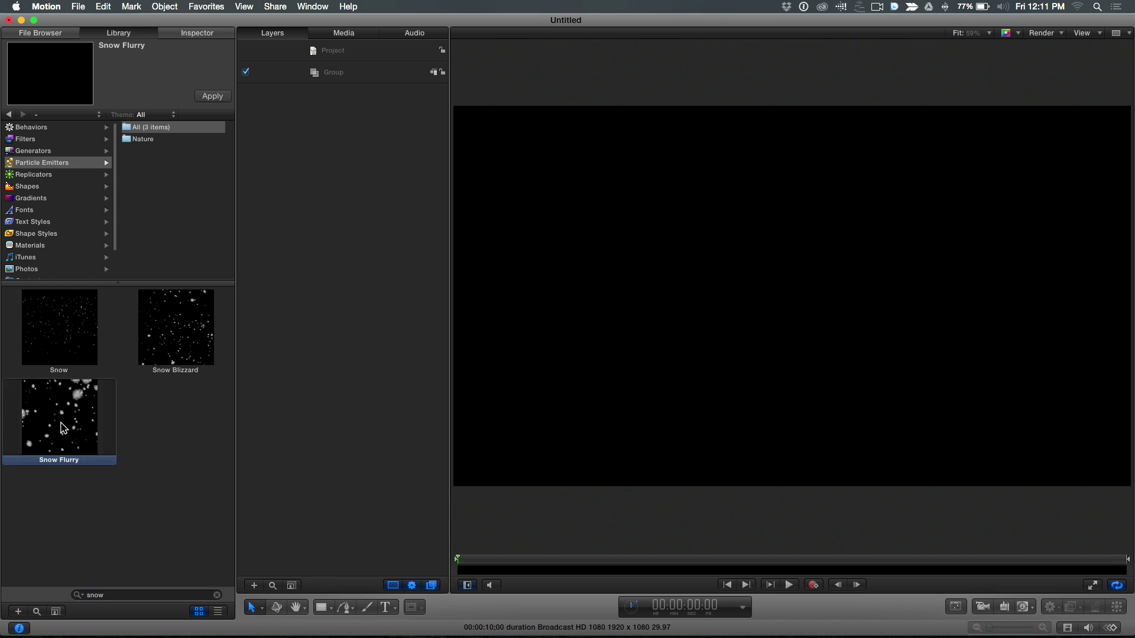
left_click(65, 346)
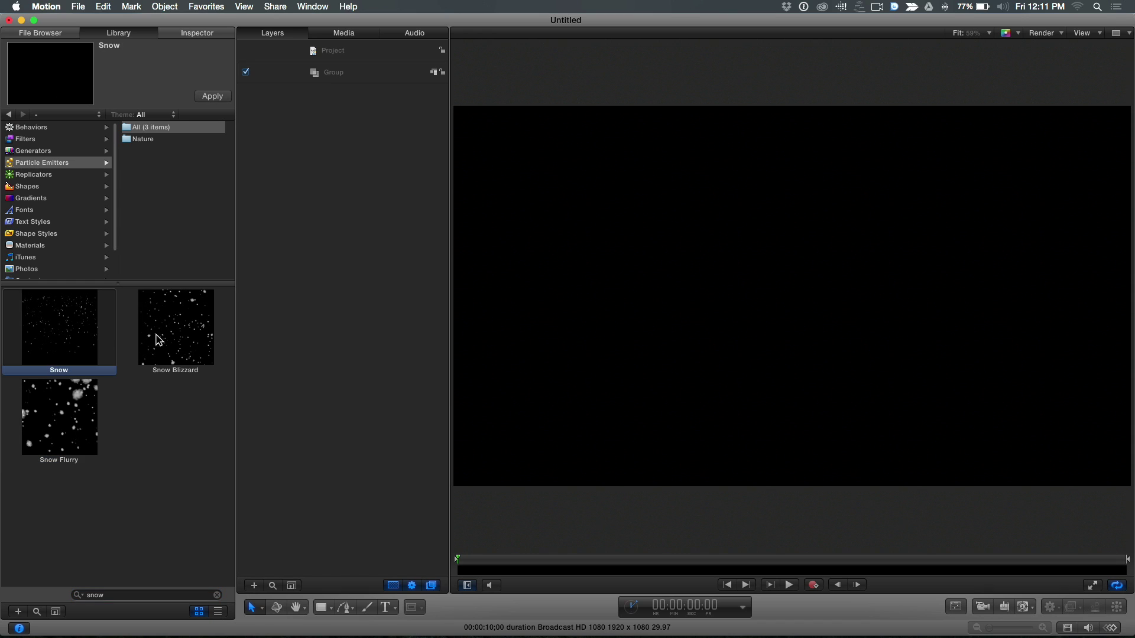
left_click(201, 335)
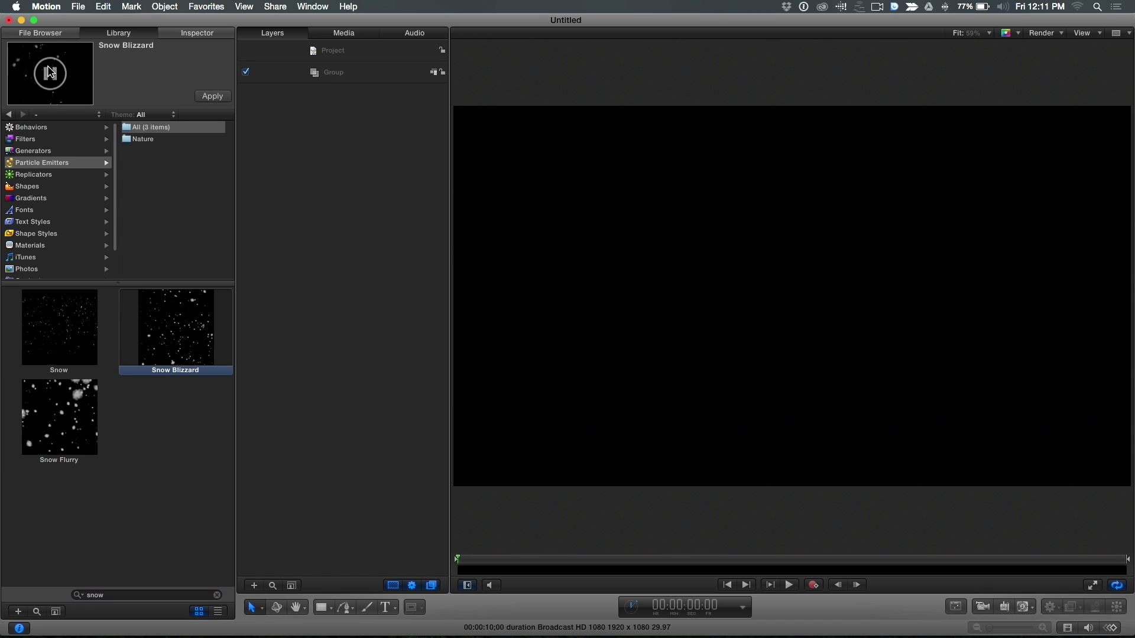
left_click(62, 417)
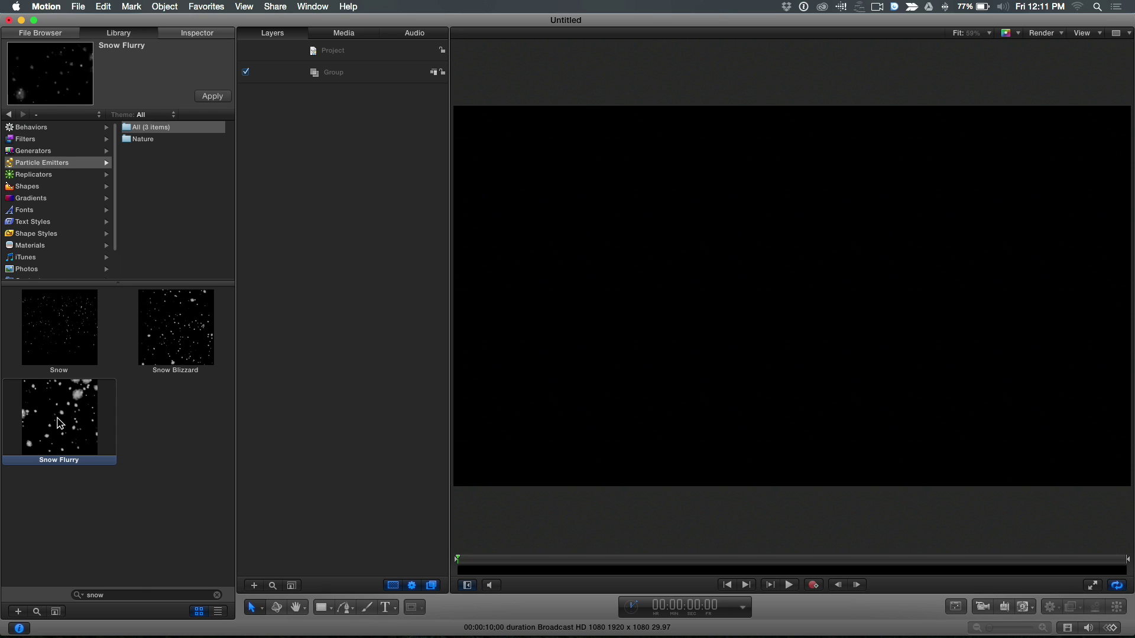
left_click_drag(59, 425, 334, 276)
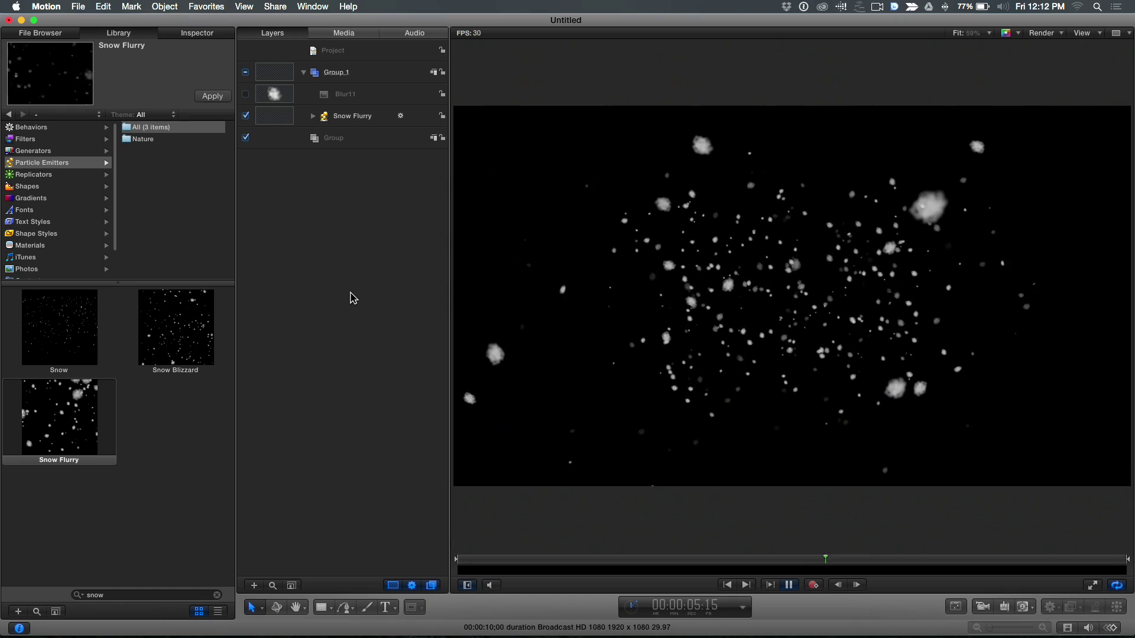
Stop the Snow Flurry snowfall preview playback.
key("space")
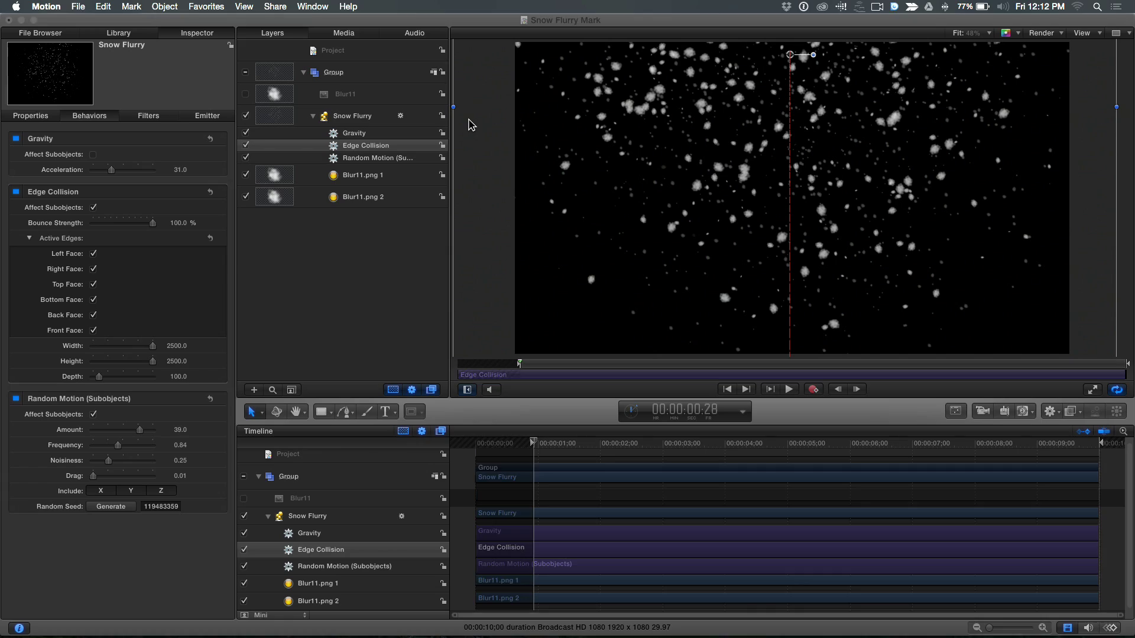
With Edge Collision selected, play the snowfall from about one second, then stop it.
left_click(468, 124)
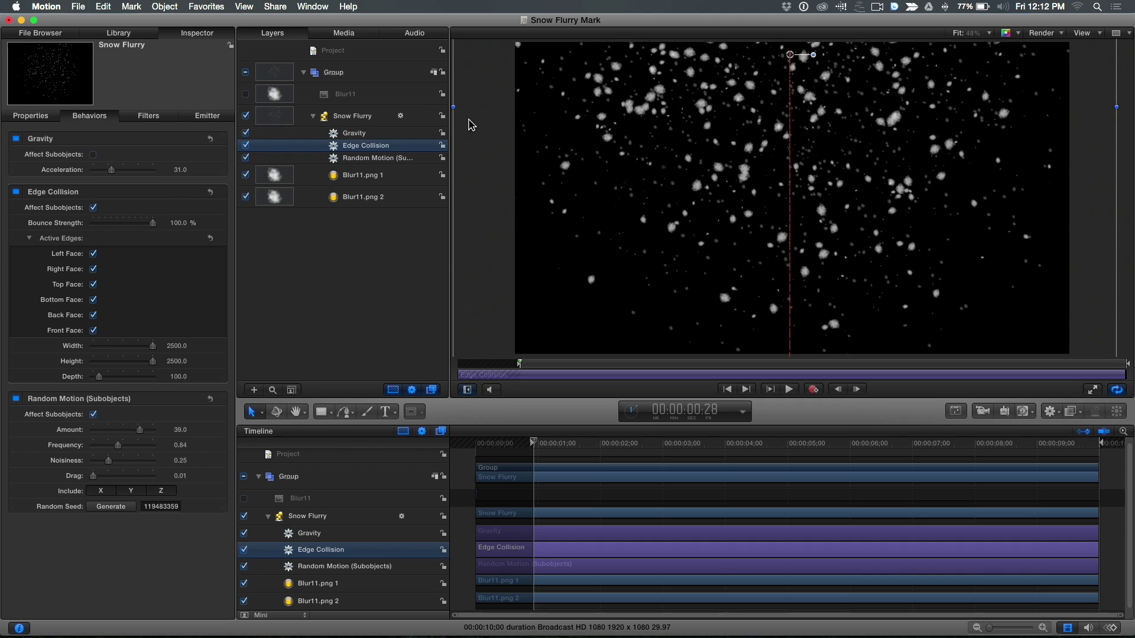
left_click(544, 447)
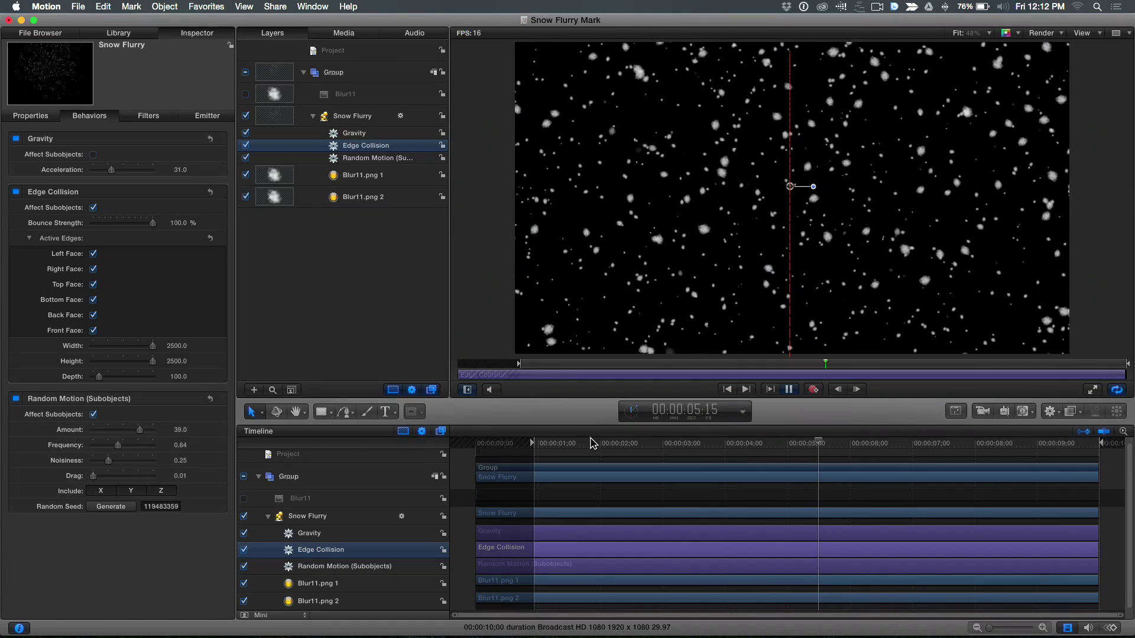
key("space")
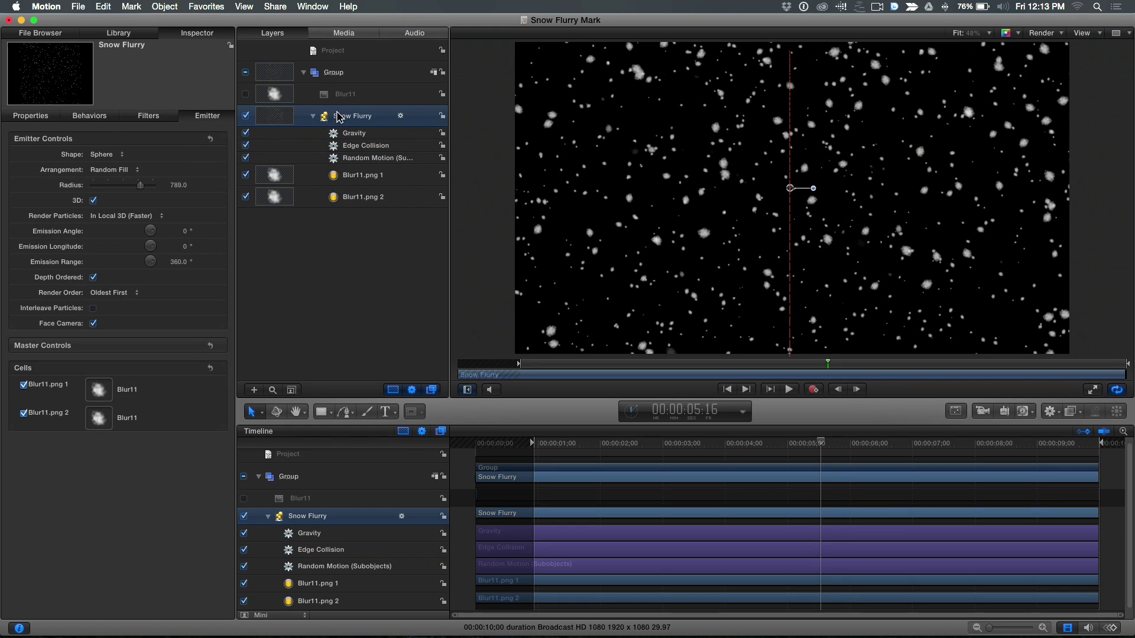
Keep the emitter shape as Sphere, then view the Edge Collision and Blur11.png 1 settings.
left_click(102, 156)
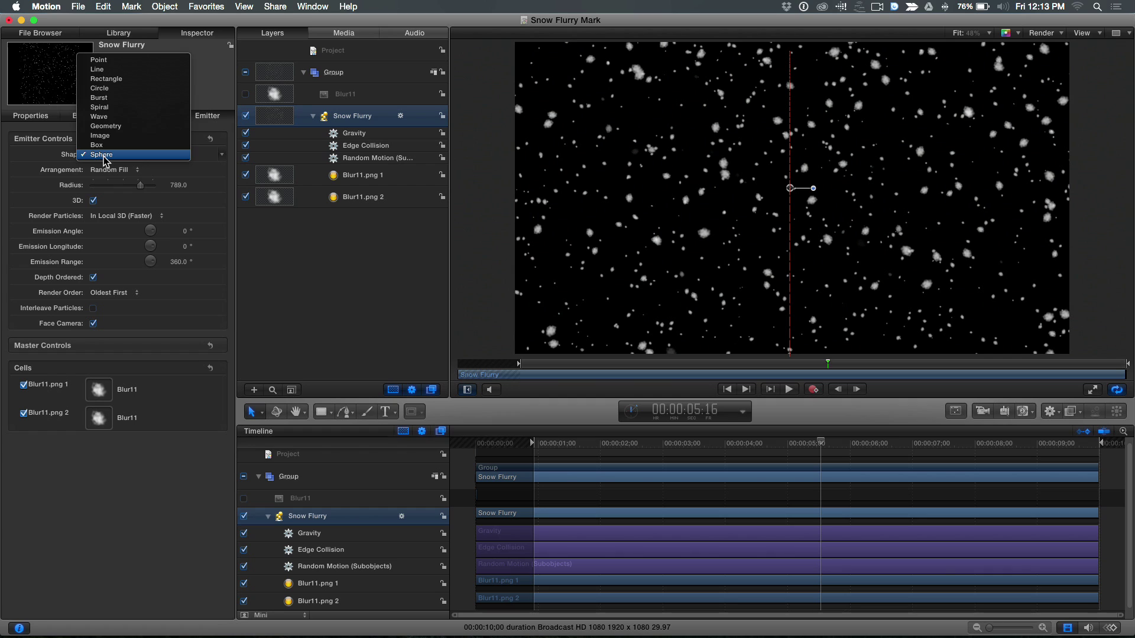
left_click(68, 159)
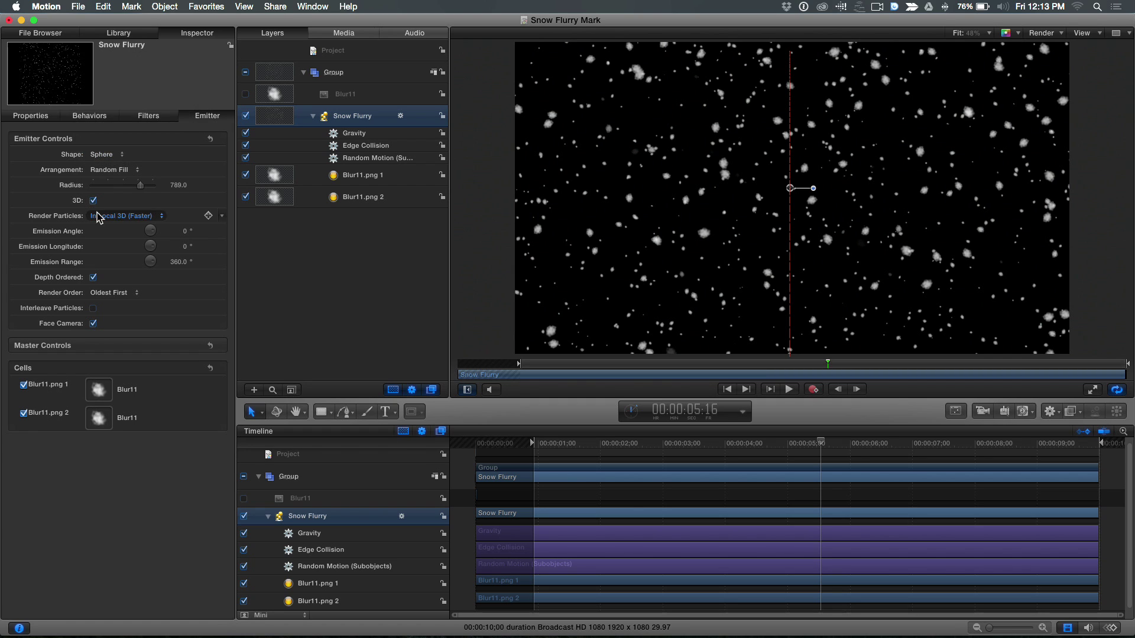
left_click(111, 158)
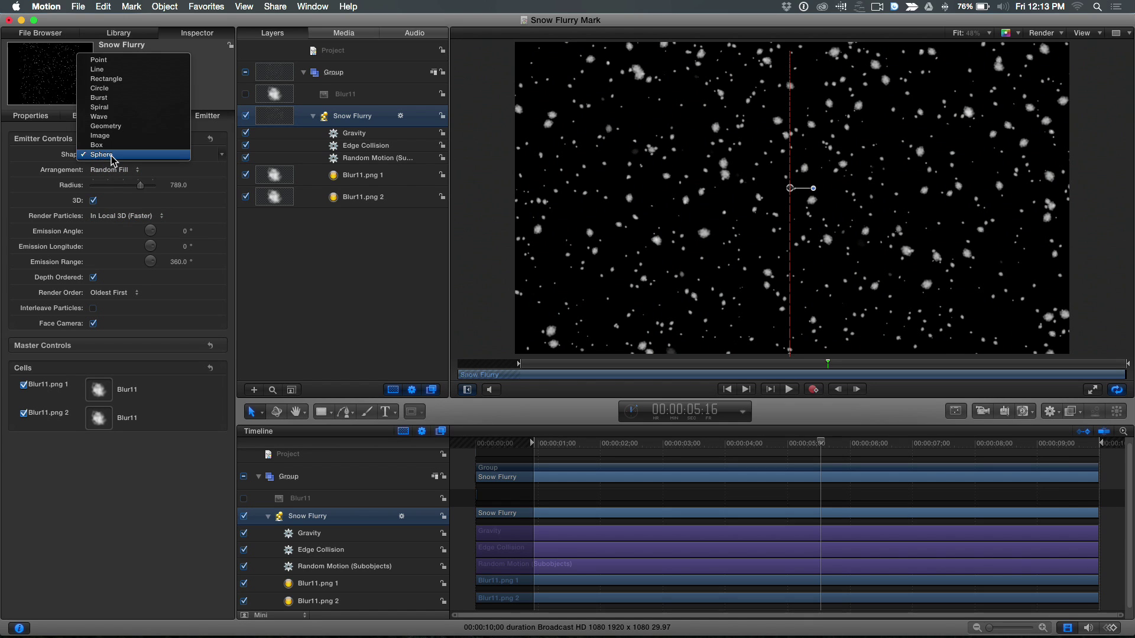
left_click(41, 162)
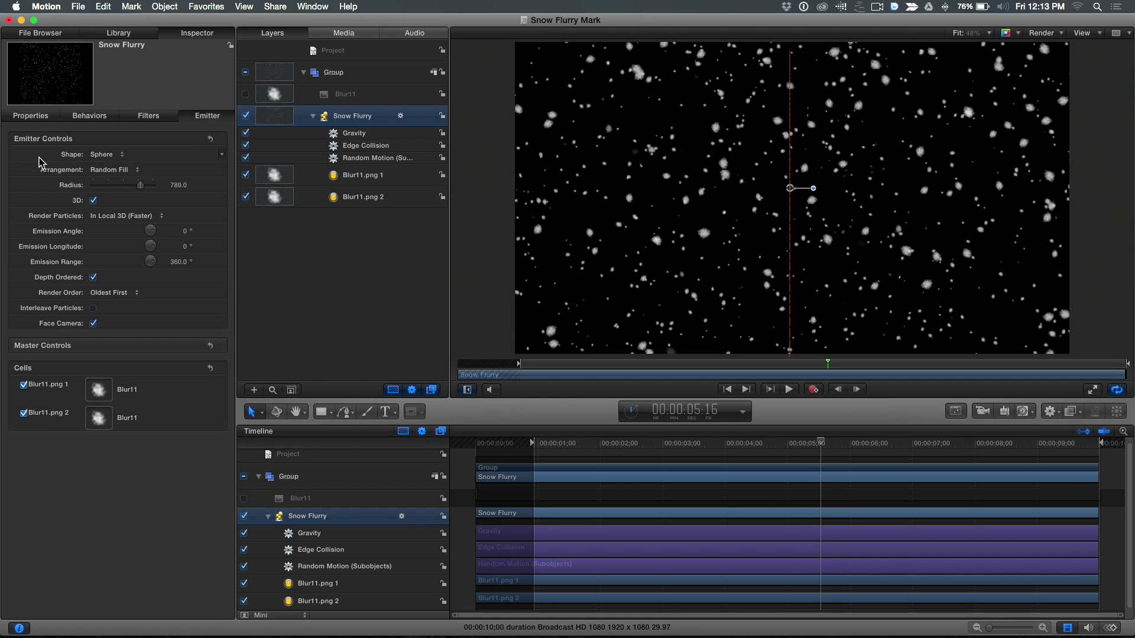
left_click(351, 148)
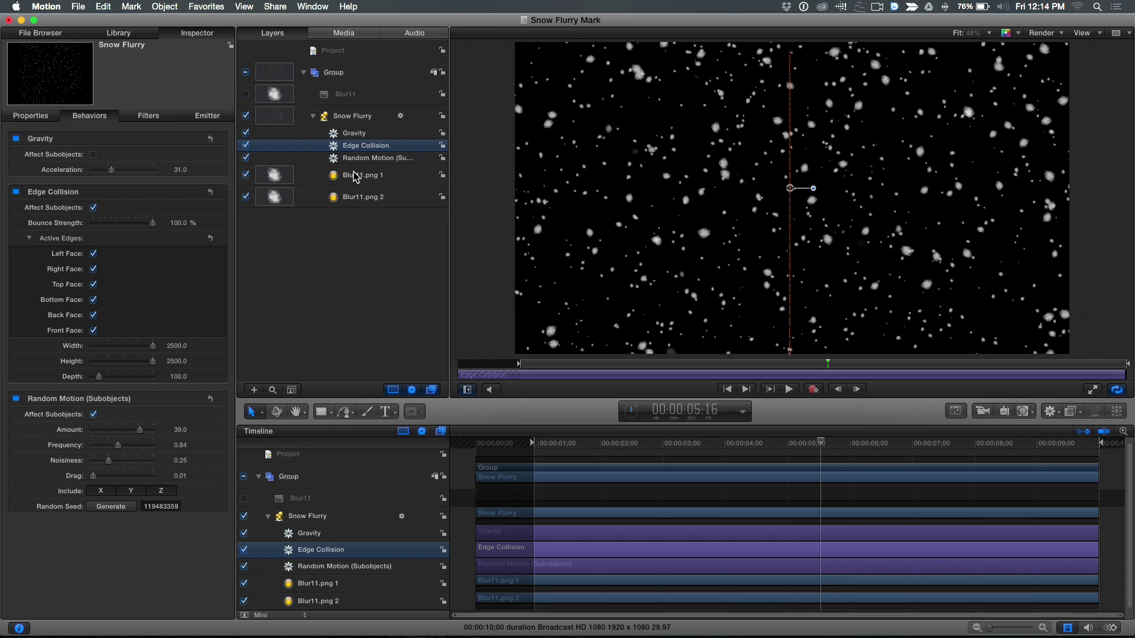
left_click(351, 176)
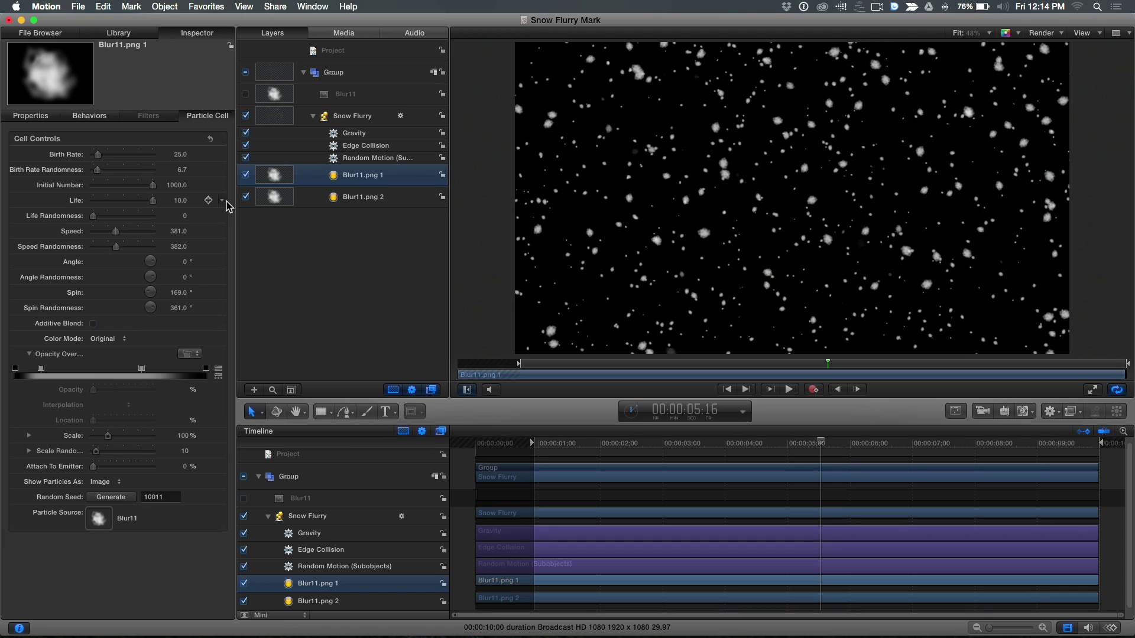
Show the Blur11.png 2 particle cell settings.
left_click(364, 201)
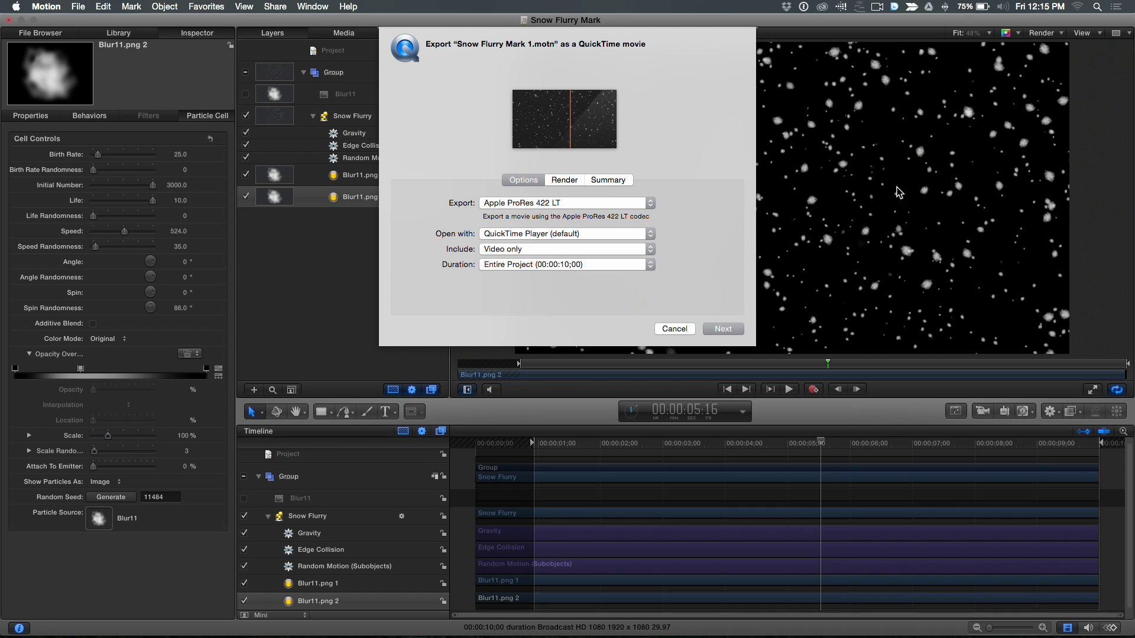
Set the movie export codec to Apple ProRes 422 LT.
left_click(589, 204)
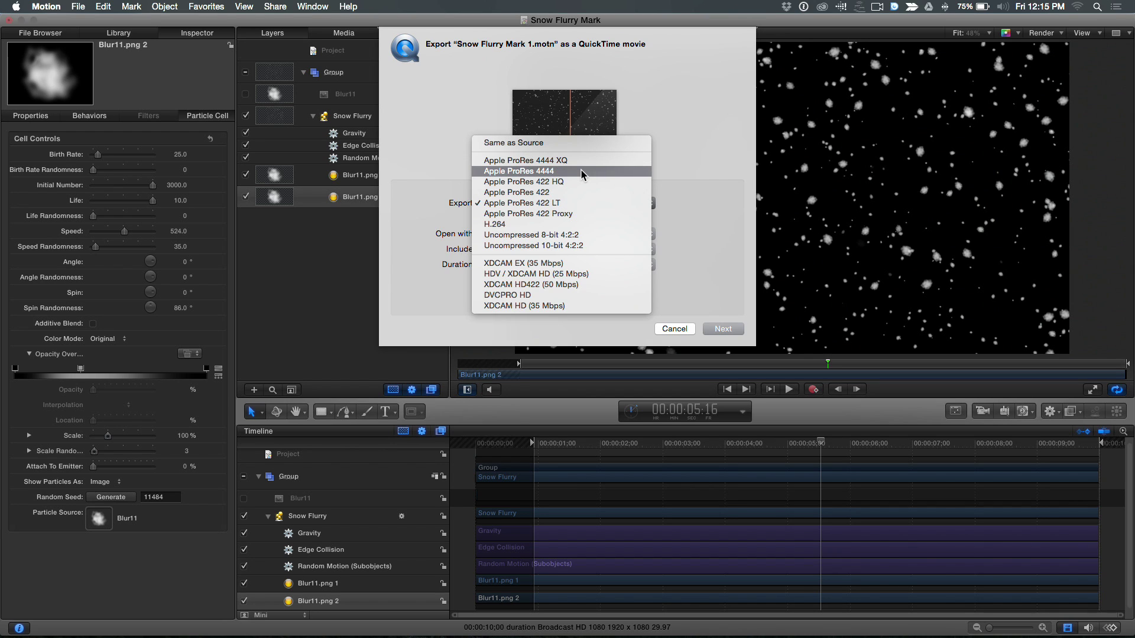
left_click(586, 206)
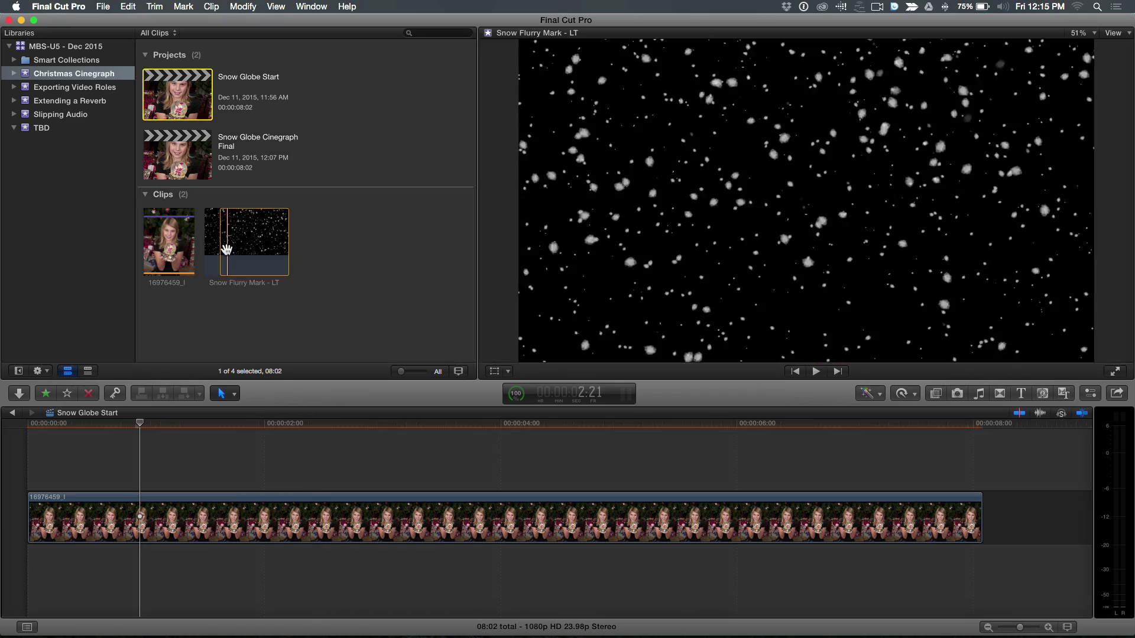
Preview the Snow Flurry Mark - LT clip and stack it above the girl's photo in the timeline.
left_click(236, 247)
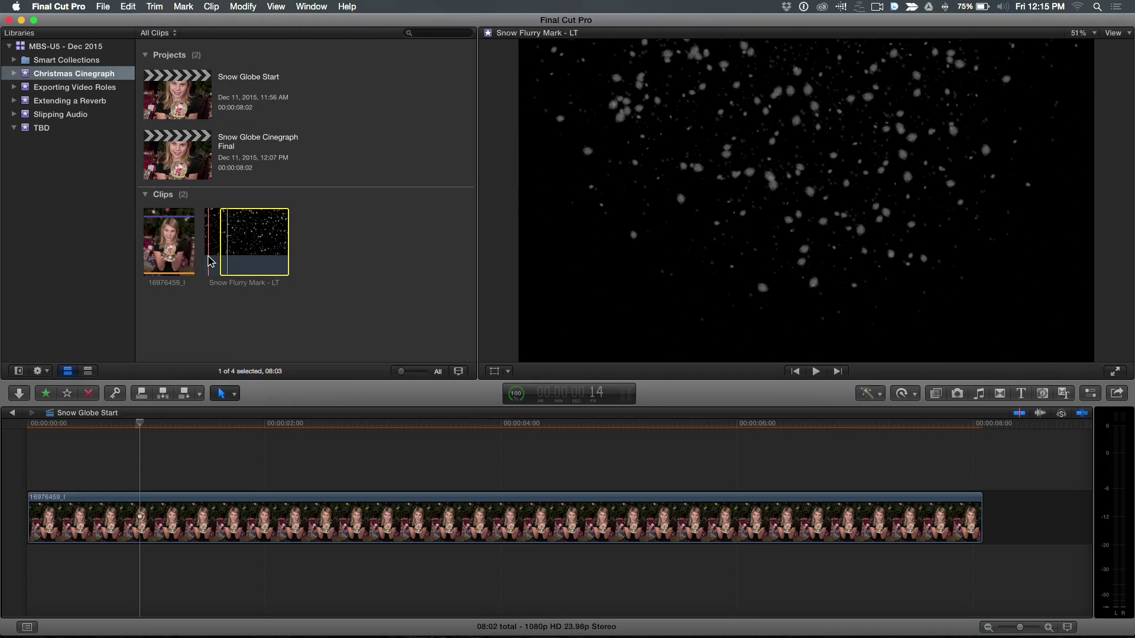
key("space")
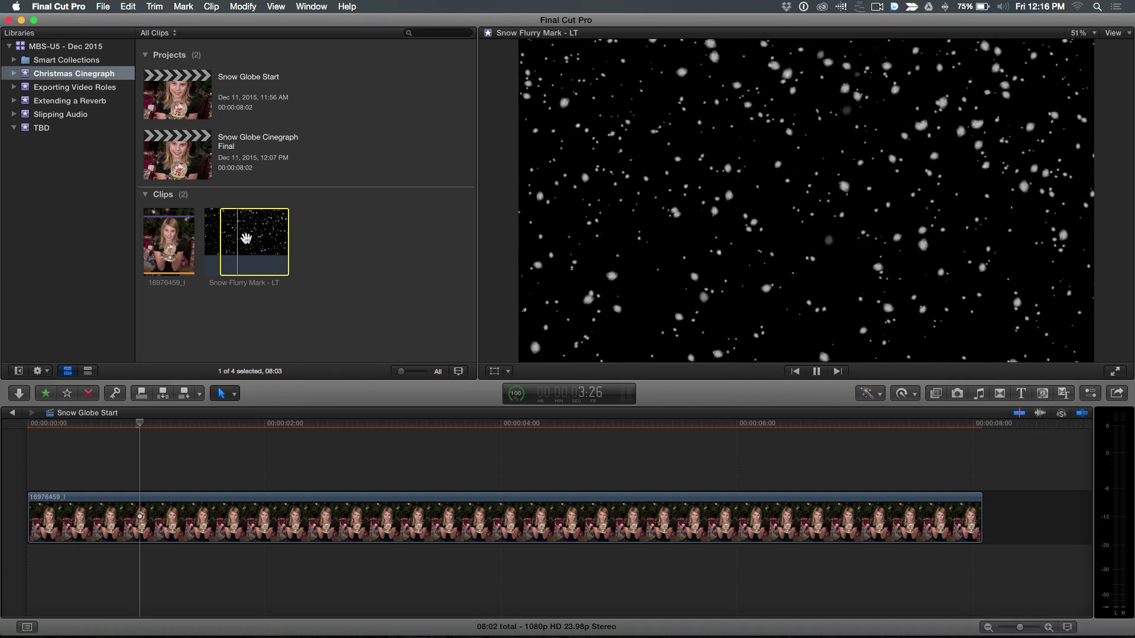
key("space")
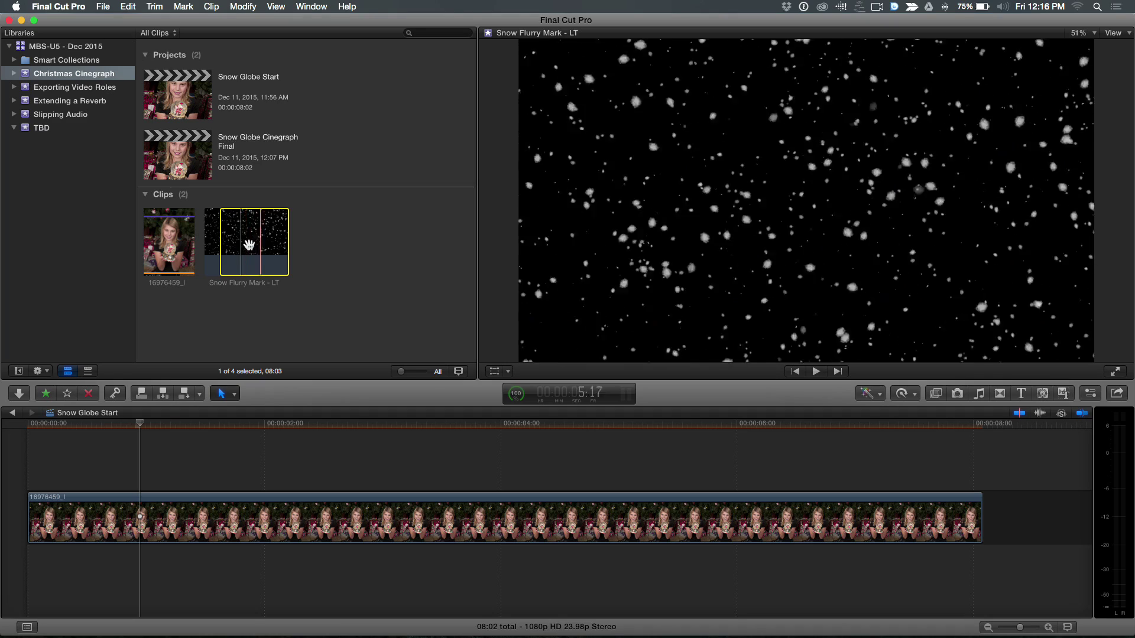
left_click_drag(251, 248, 36, 466)
At about 3 seconds, scale the snow clip to 42% and move it down onto the snow globe.
left_click_drag(143, 426, 478, 436)
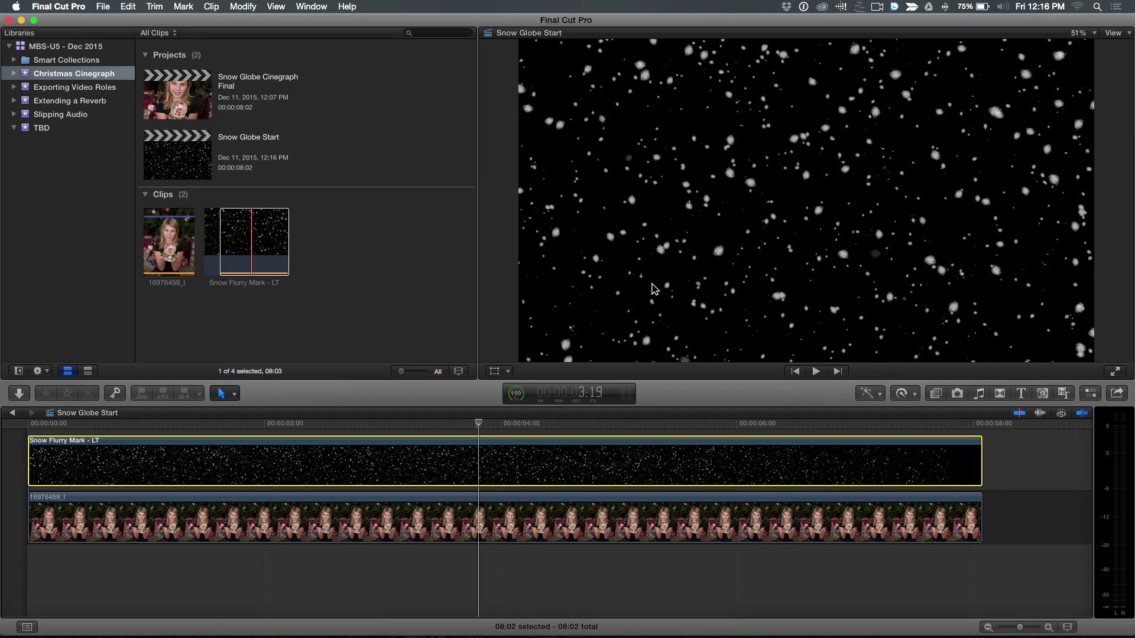
key("shift+t")
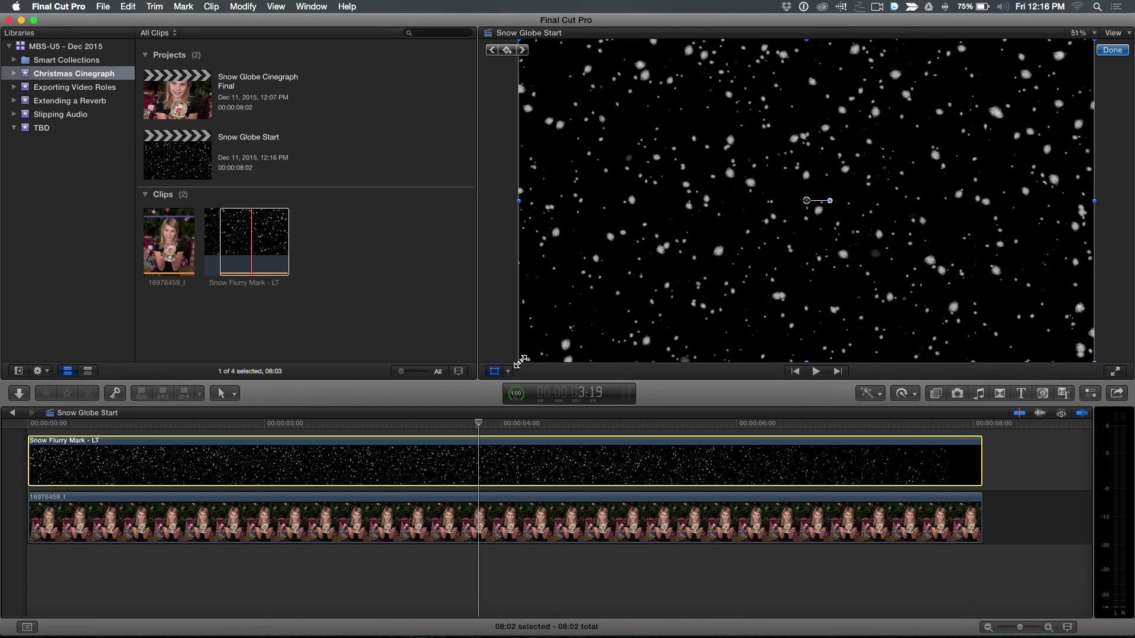
left_click_drag(520, 361, 680, 285)
left_click_drag(889, 227, 908, 300)
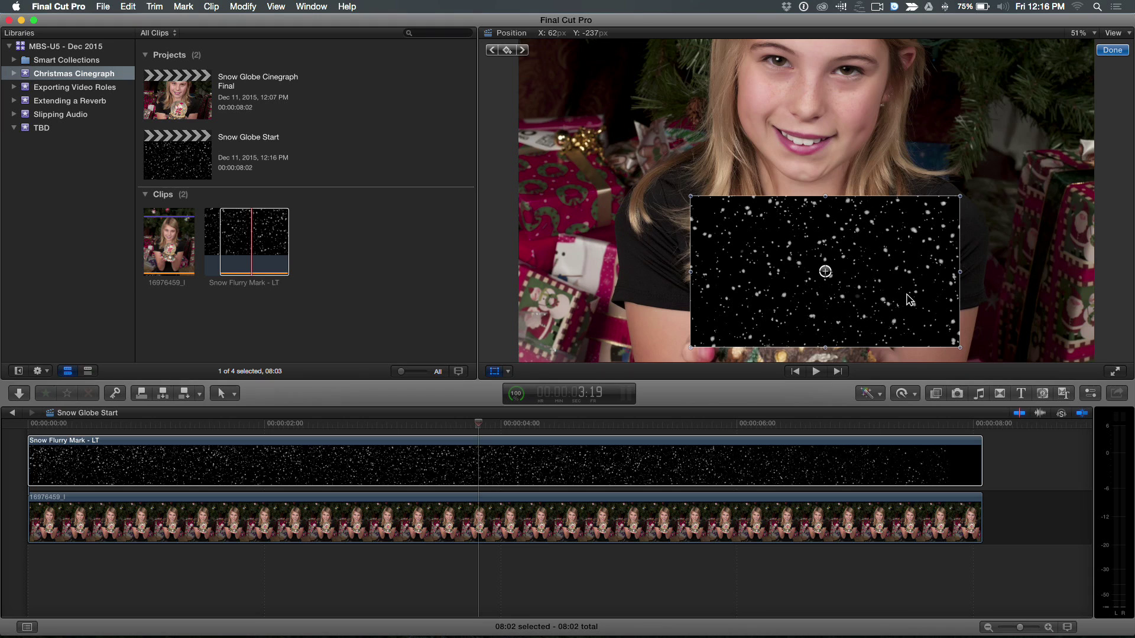
left_click_drag(909, 300, 909, 301)
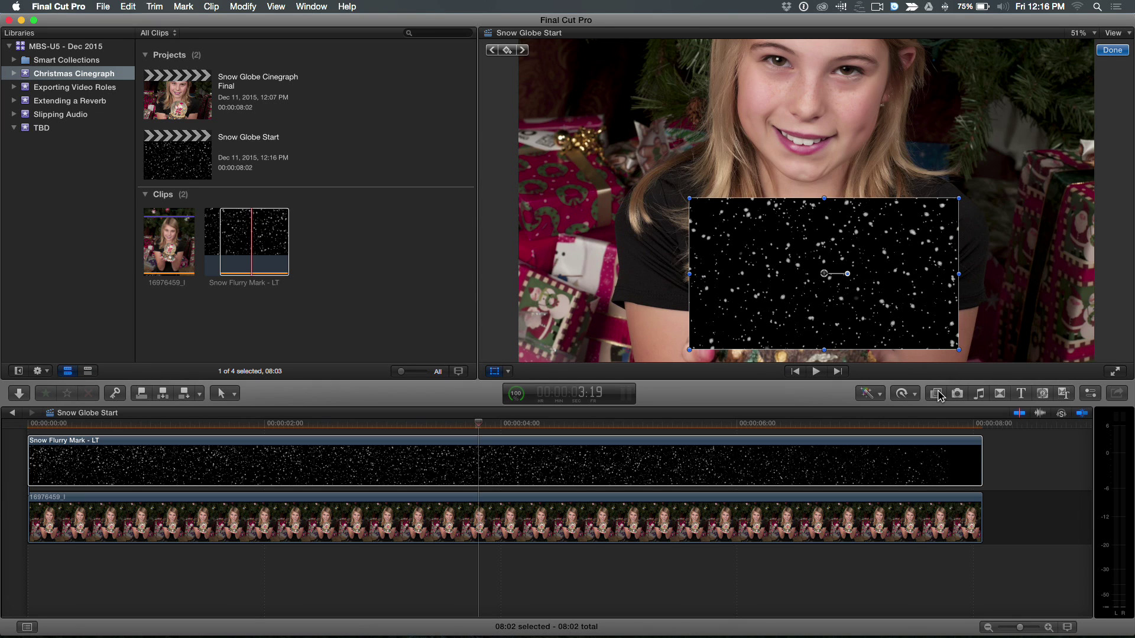
Apply the Shape Mask effect from Masks to the Snow Flurry Mark - LT clip.
left_click(938, 394)
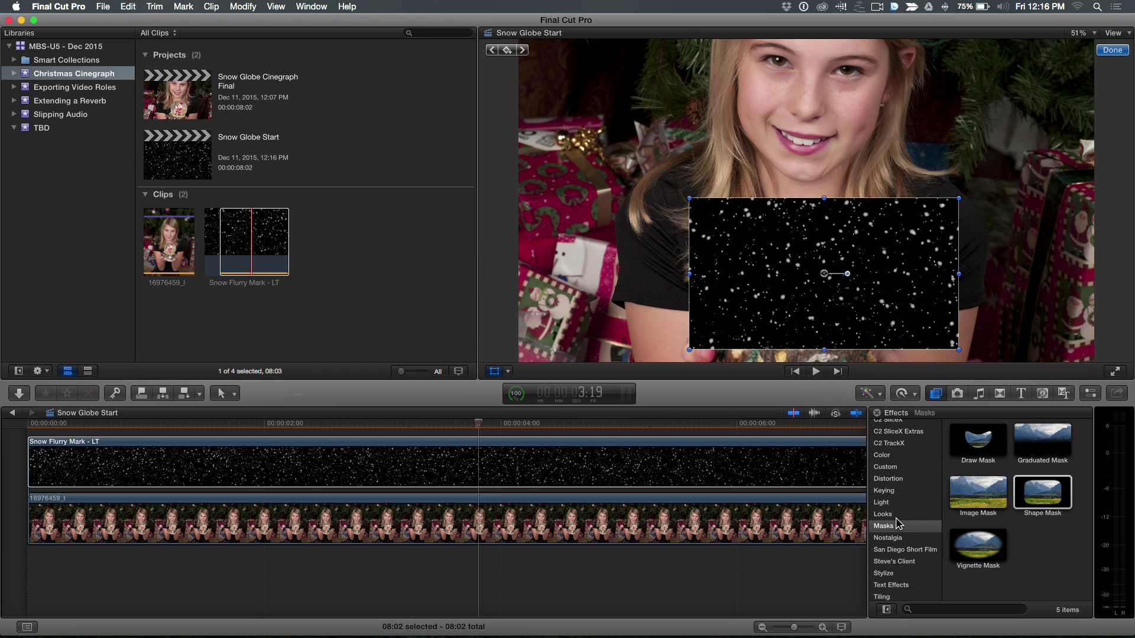
left_click(1047, 493)
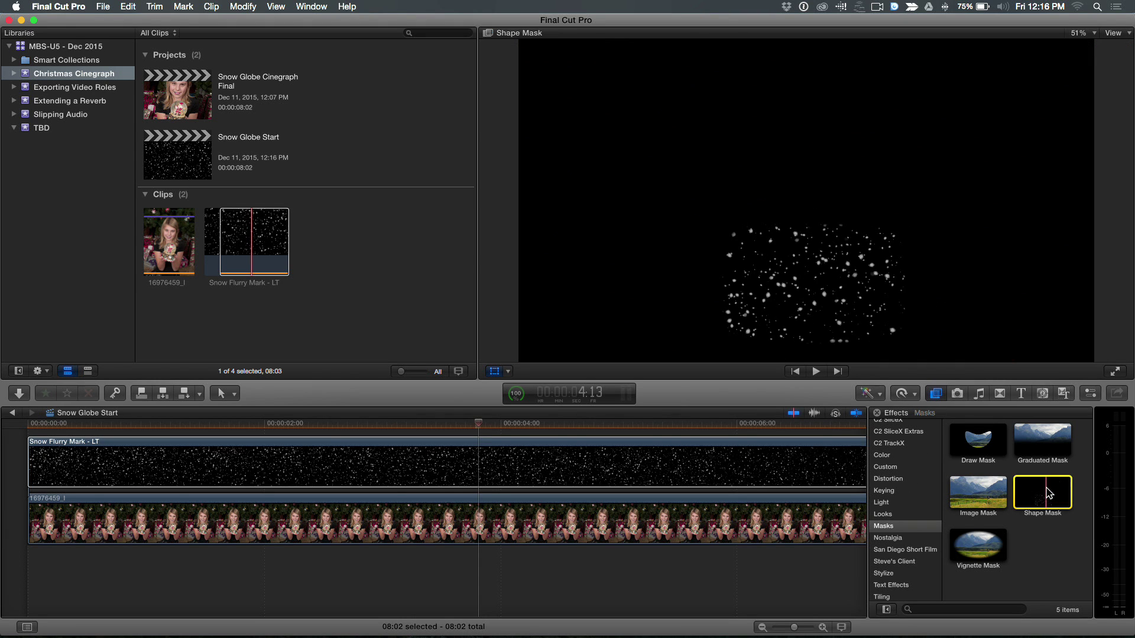
left_click_drag(1048, 493, 504, 458)
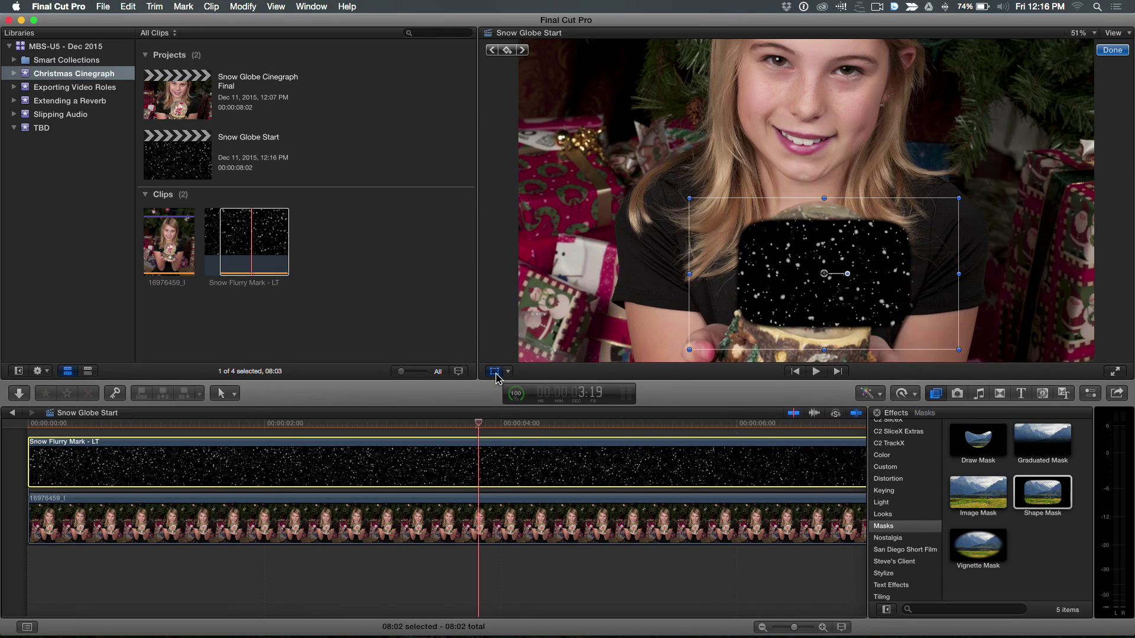
Turn off Transform, then round and narrow the Shape Mask into an oval shifted up-left over the globe.
left_click(494, 372)
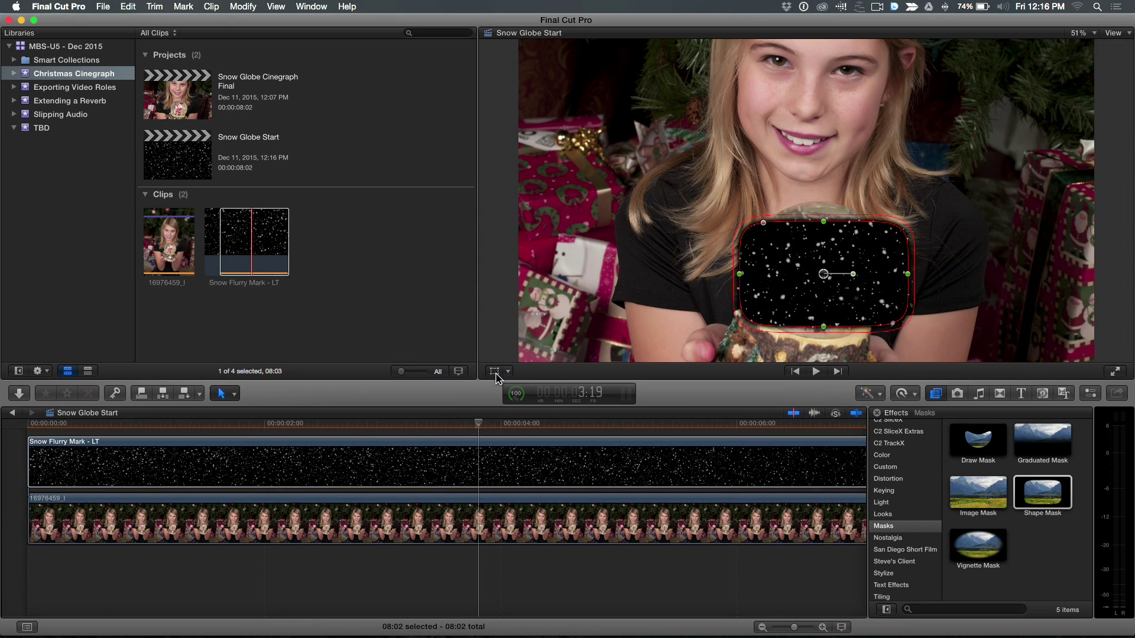
left_click(494, 371)
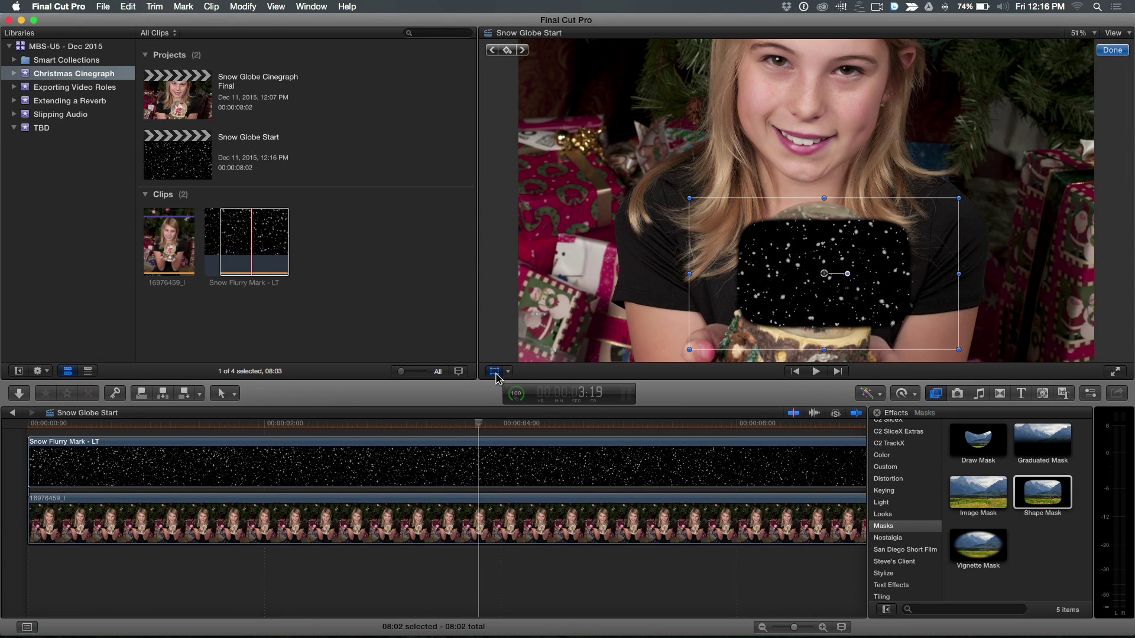
left_click(494, 372)
left_click(494, 372)
left_click(494, 372)
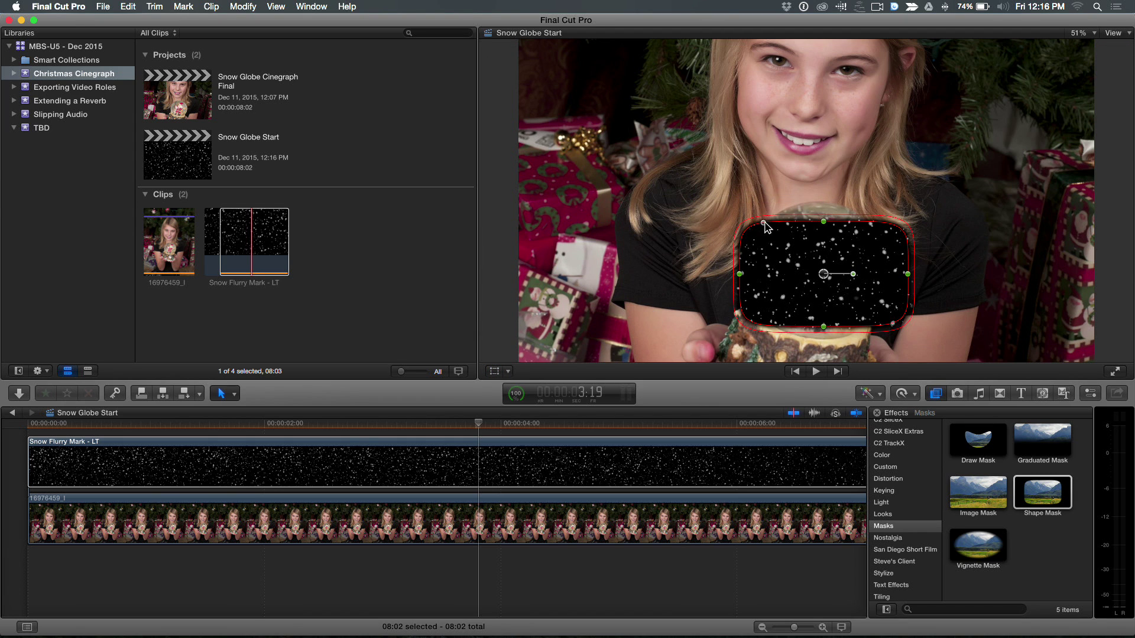
left_click_drag(766, 224, 791, 228)
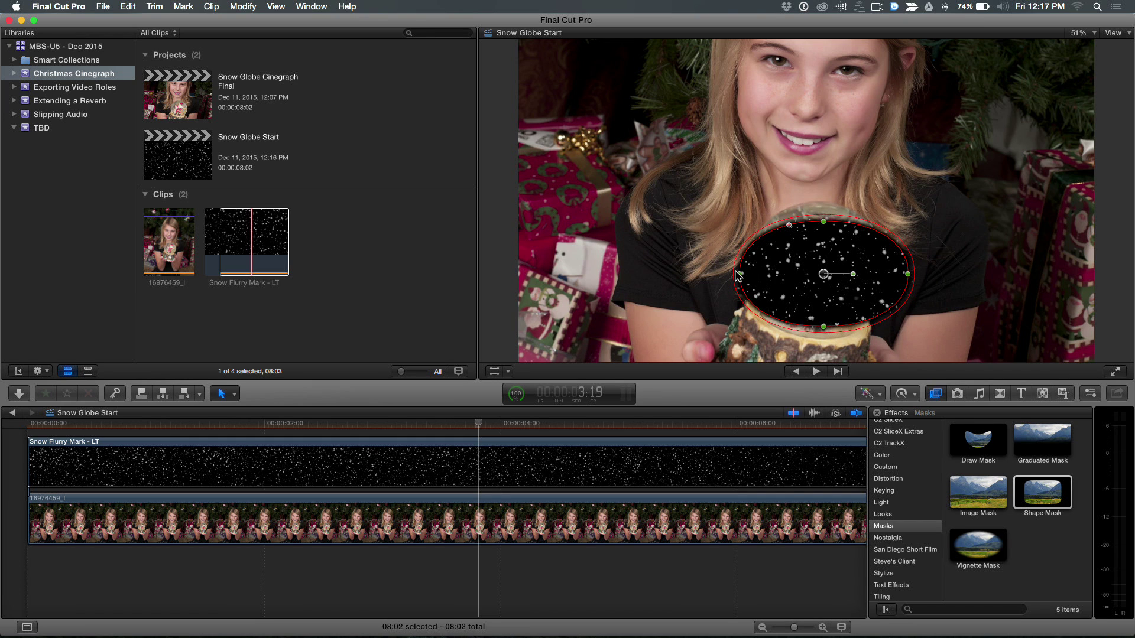
left_click_drag(745, 273, 756, 274)
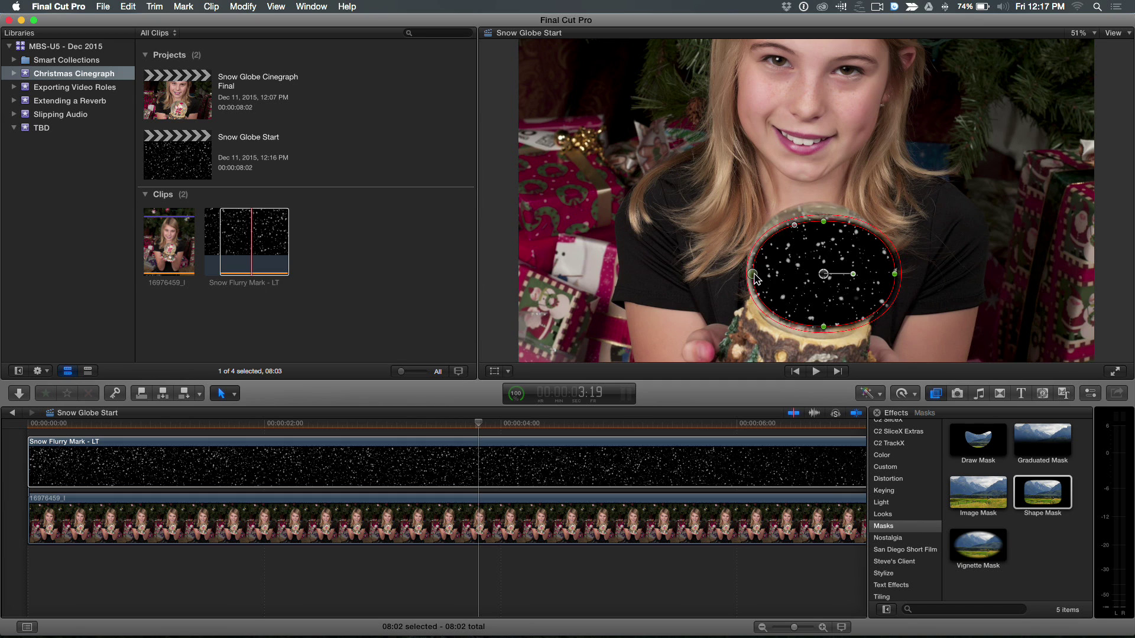
left_click_drag(825, 276, 819, 270)
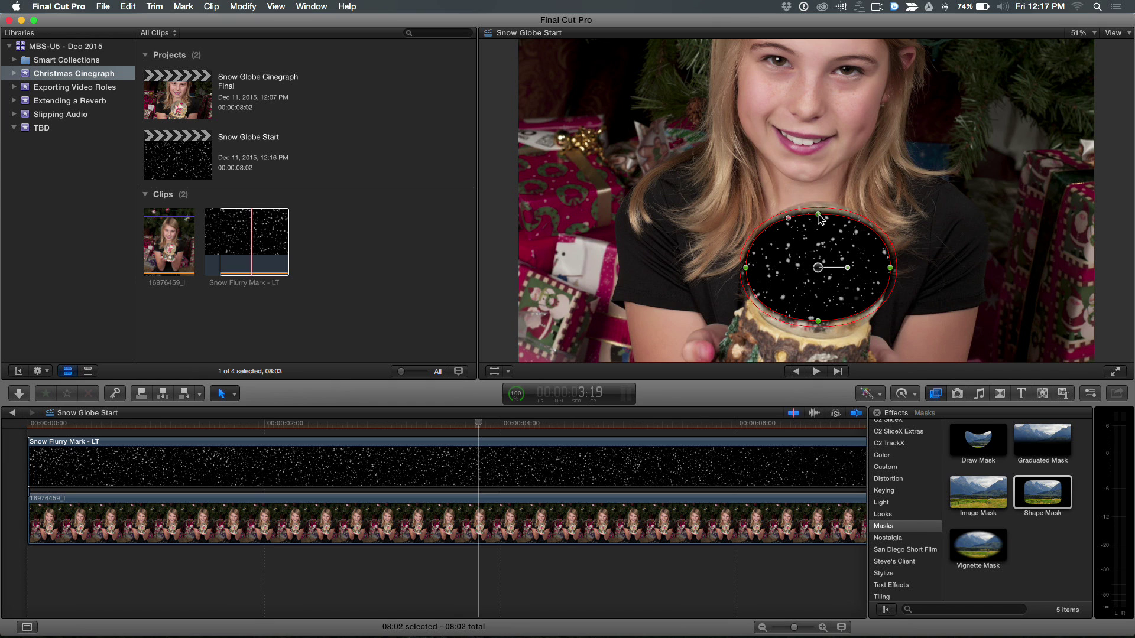
Stretch the oval mask's top and bottom edges to match the globe's glass height.
left_click_drag(818, 215, 819, 217)
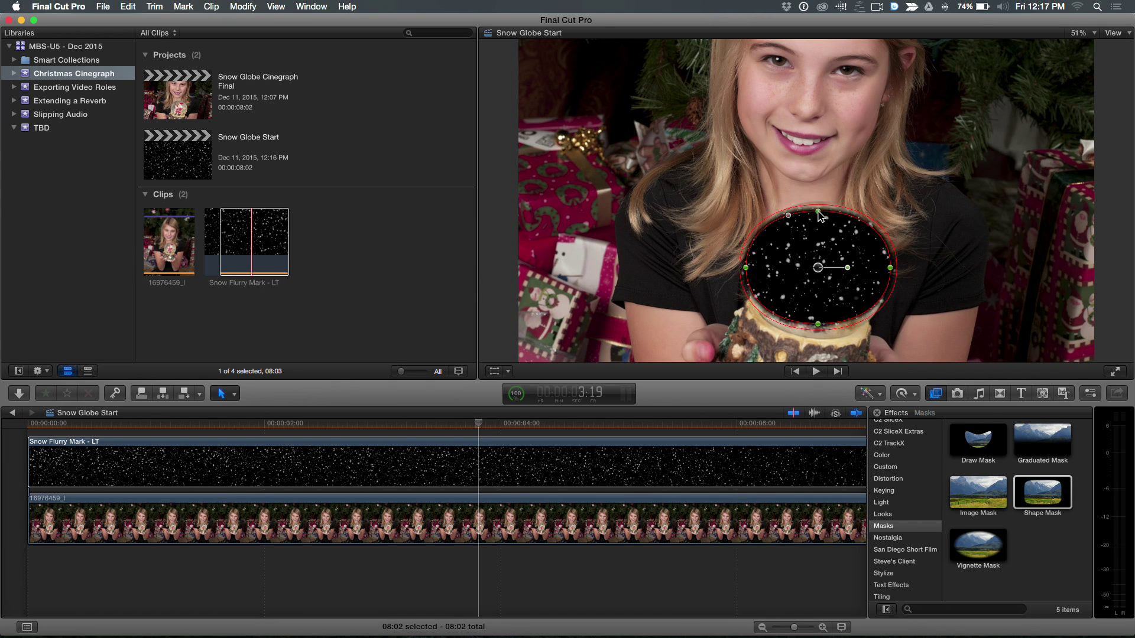
left_click_drag(817, 211, 819, 210)
left_click_drag(819, 325, 819, 332)
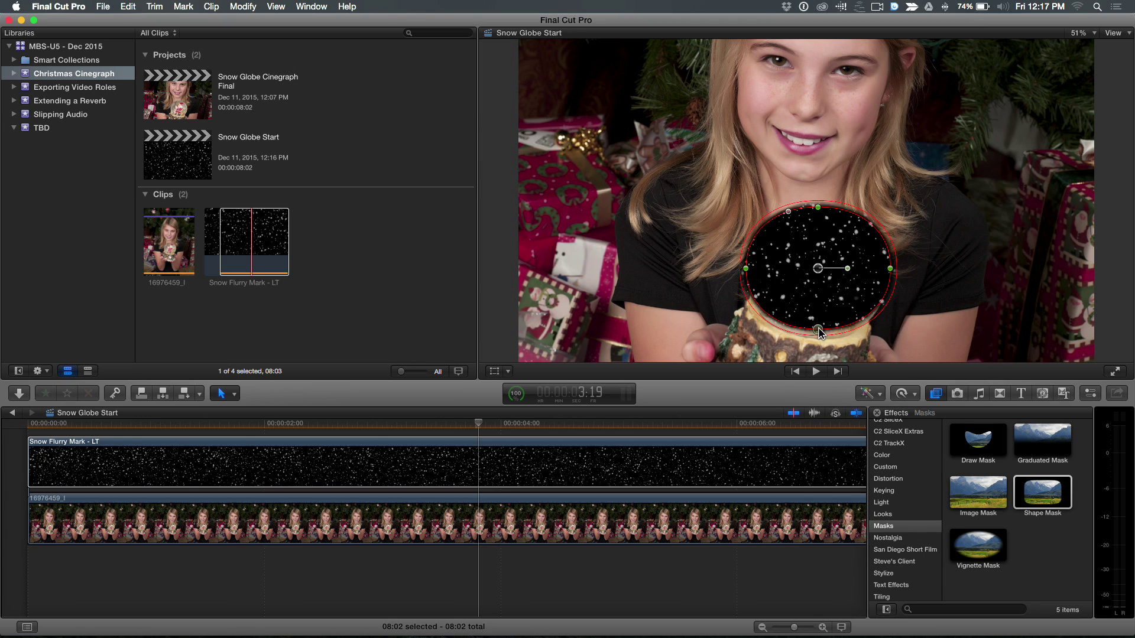
Pull the mask's left and right edges in so the circle hugs the glass width.
left_click_drag(890, 269, 883, 274)
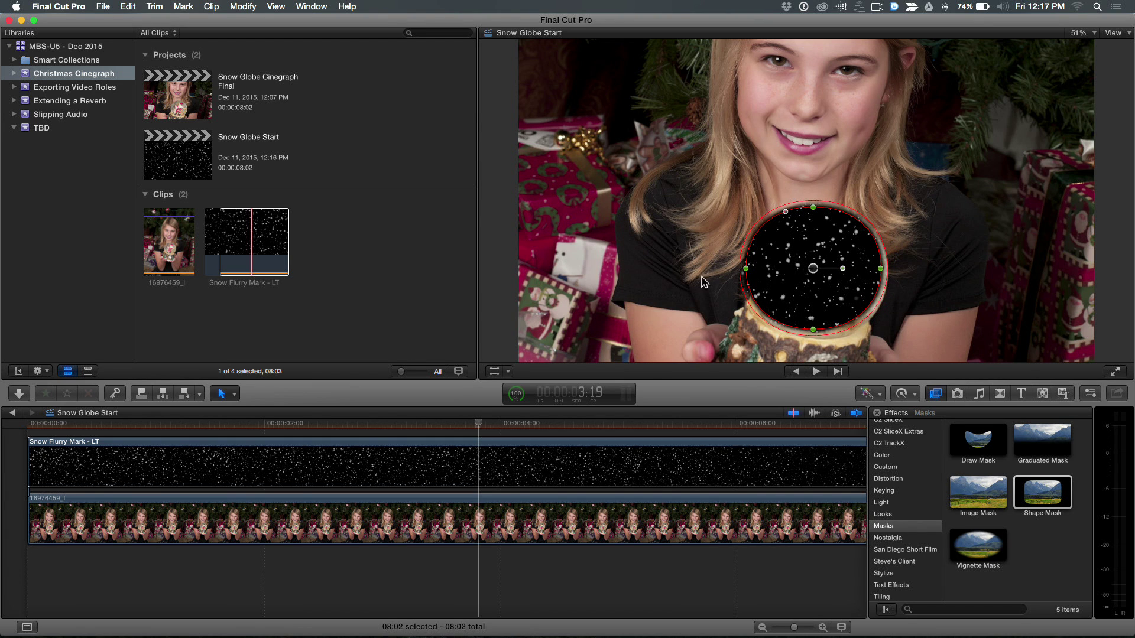
left_click_drag(746, 270, 749, 269)
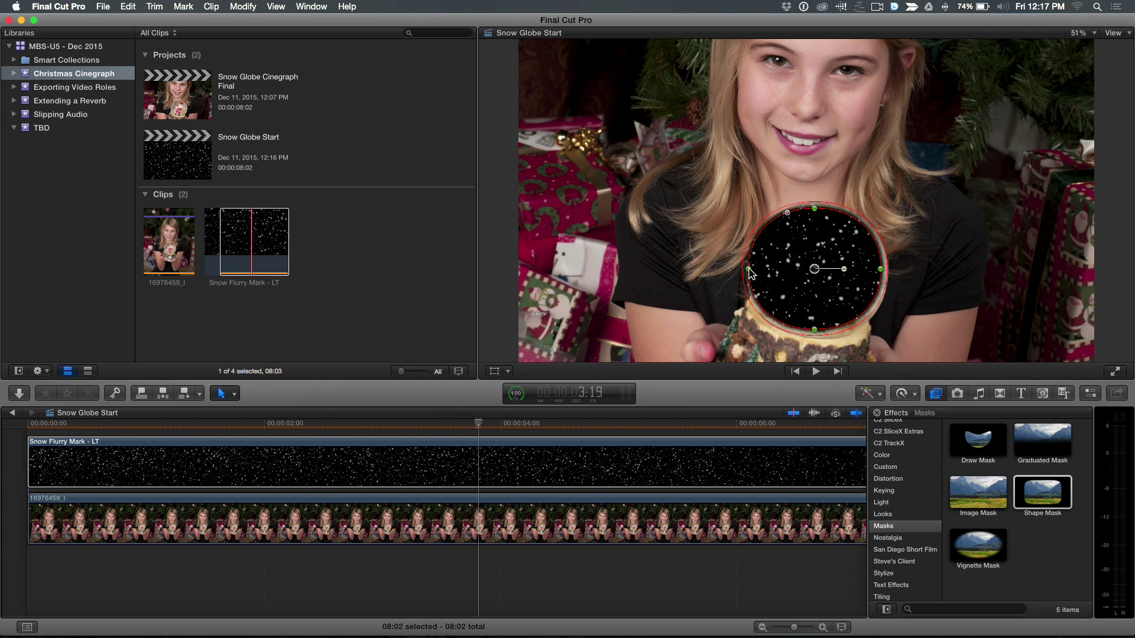
left_click_drag(749, 270, 751, 272)
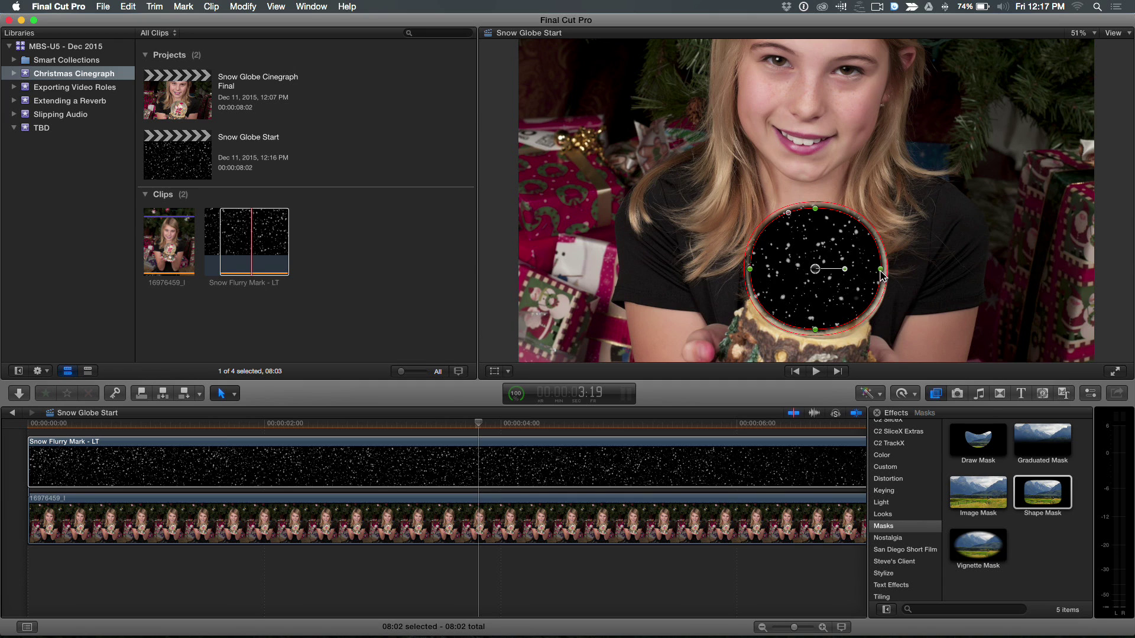
left_click_drag(882, 270, 879, 272)
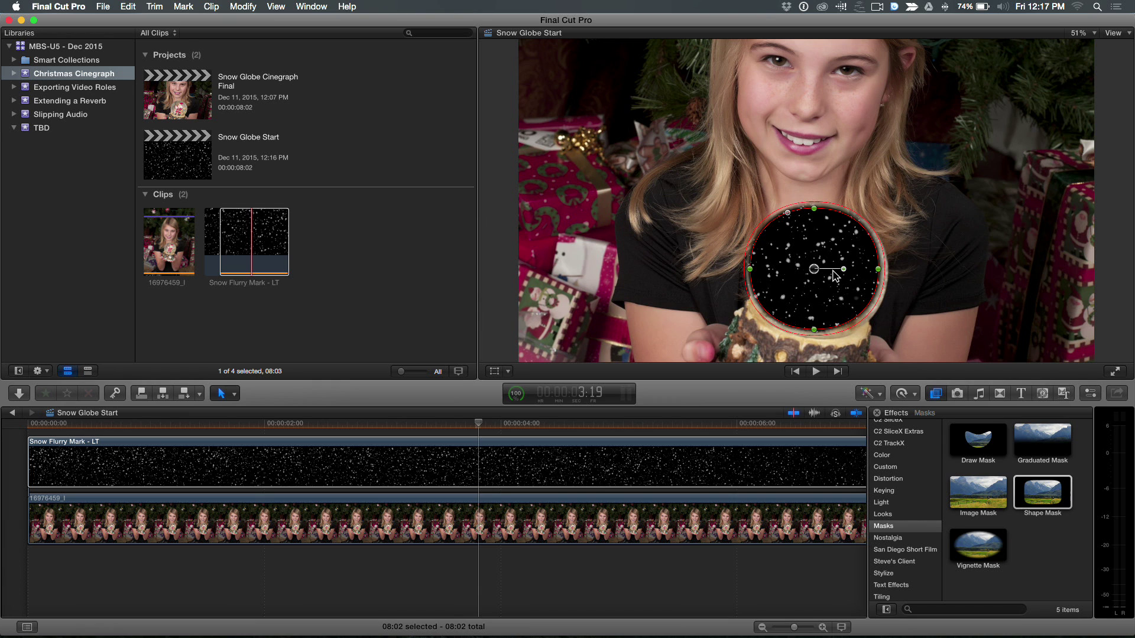
left_click(1090, 395)
Set the snow clip's Compositing Blend Mode to Add.
scroll(1061, 307, "down", 3)
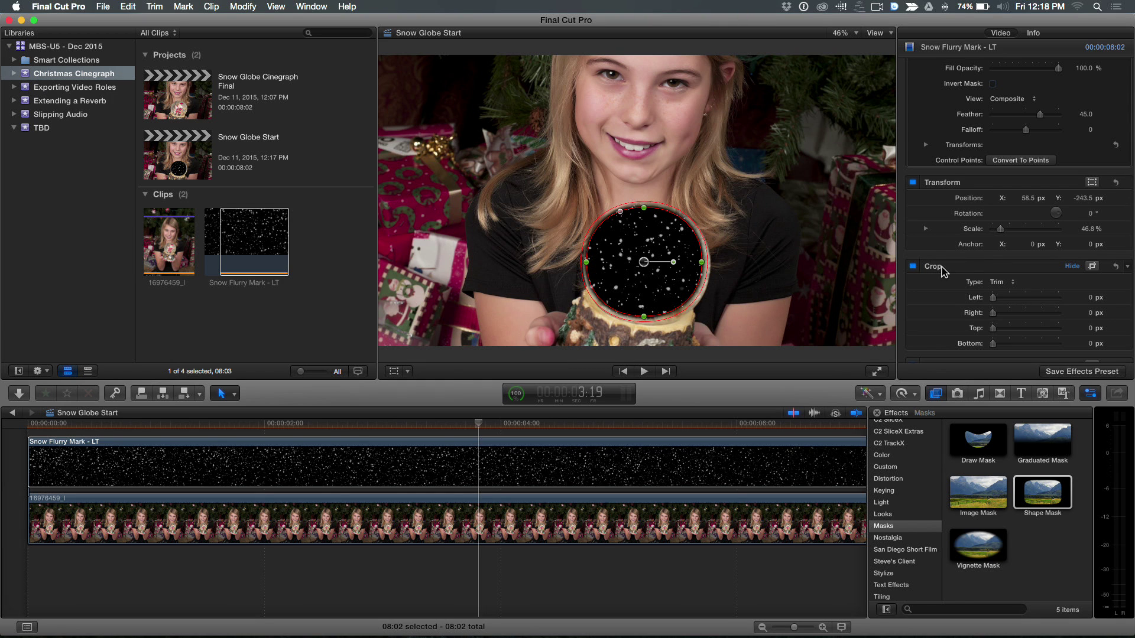
scroll(946, 272, "down", 10)
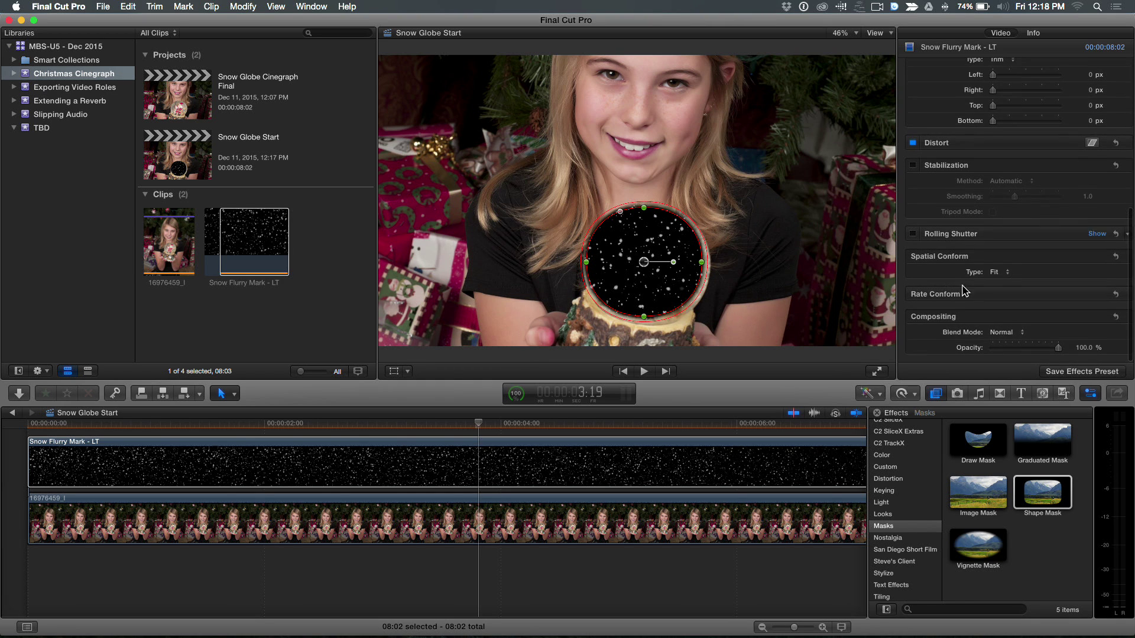
left_click(999, 335)
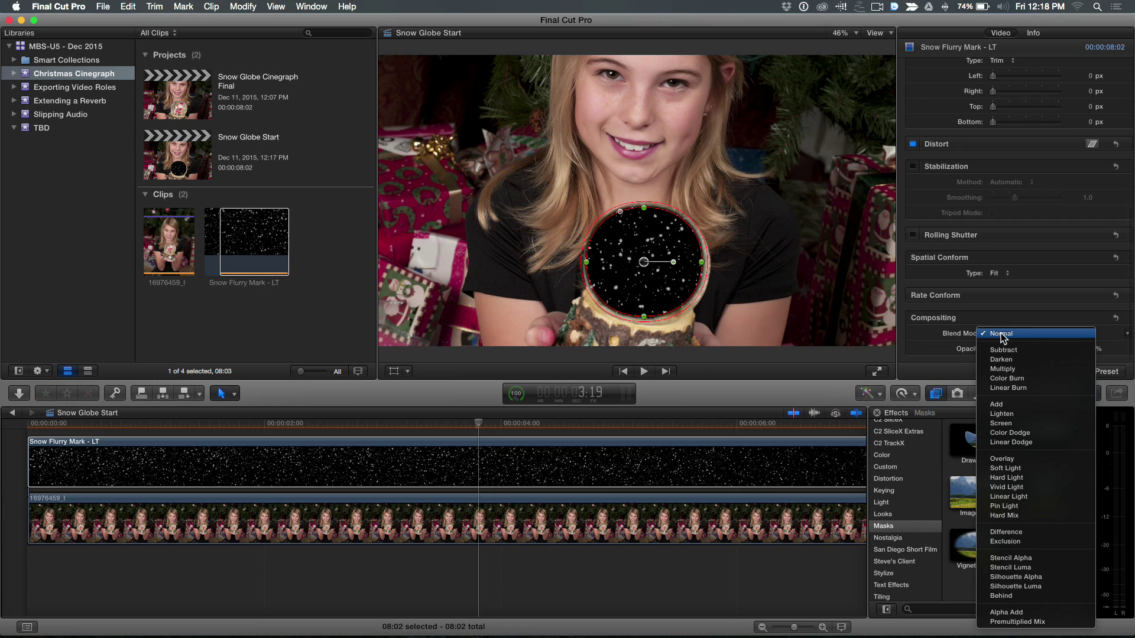
left_click(1012, 405)
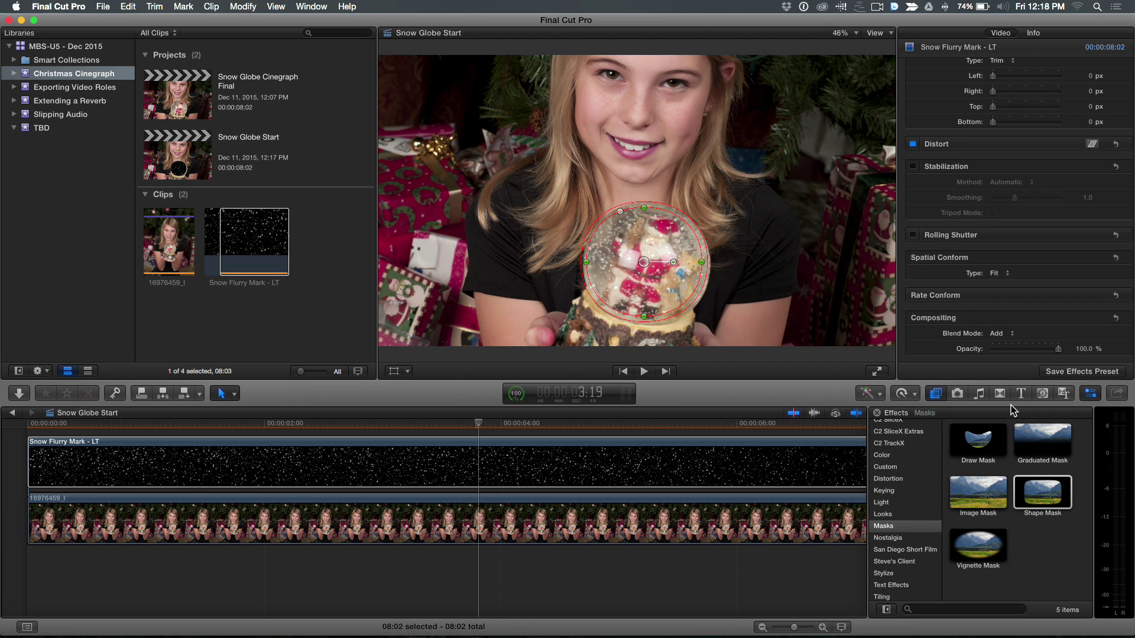
scroll(1002, 313, "up", 10)
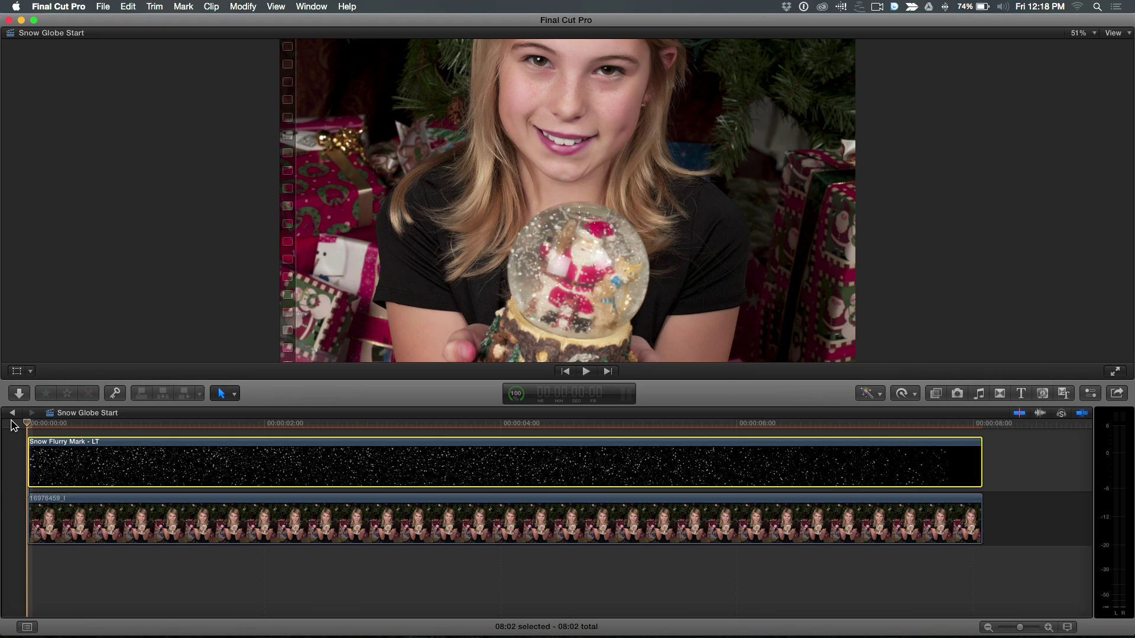
Play the project to preview the Add-blended snow swirling inside the globe.
key("space")
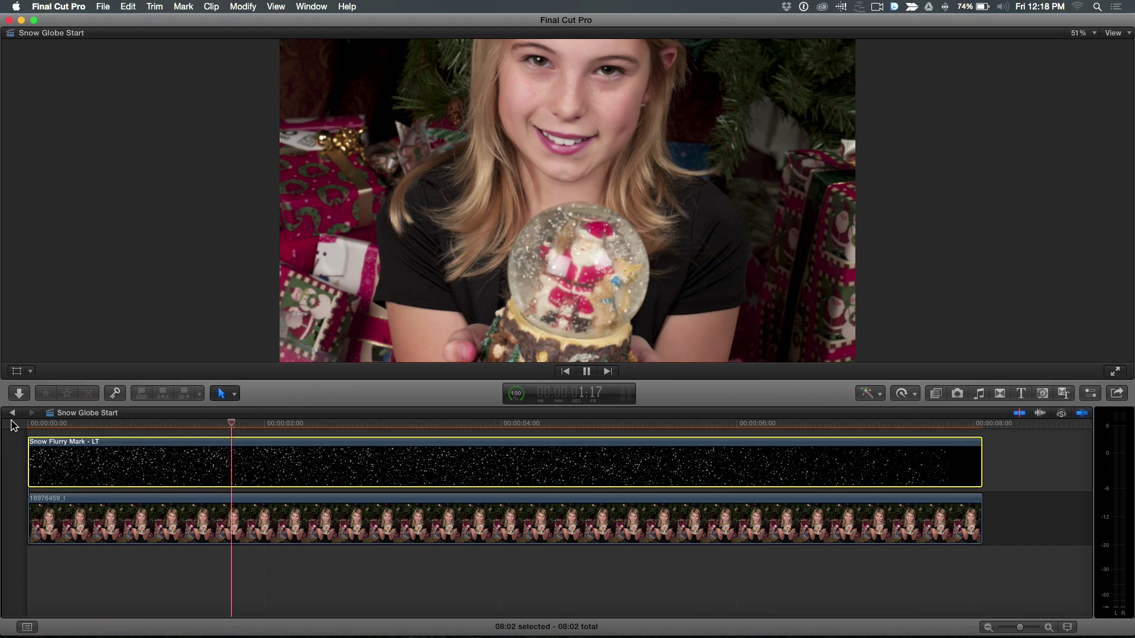